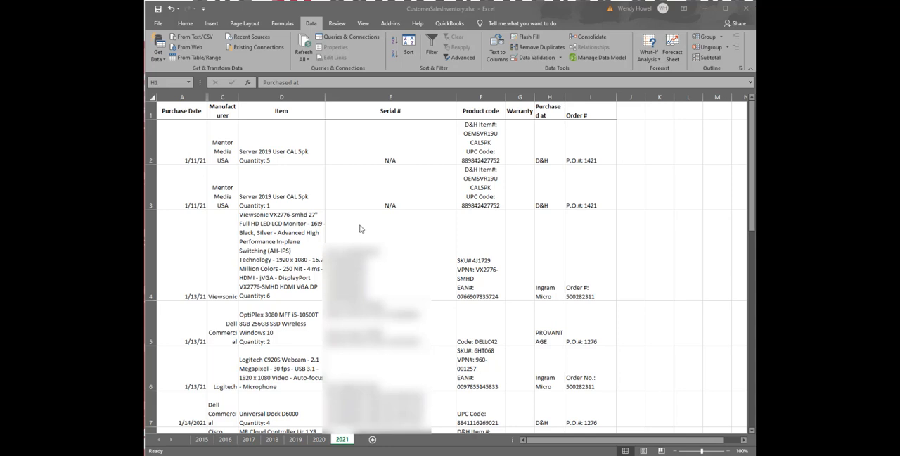
# Search the 2021 sheet for the serial number VMU190200711 and dismiss the resulting message.
pyautogui.click(434, 240)
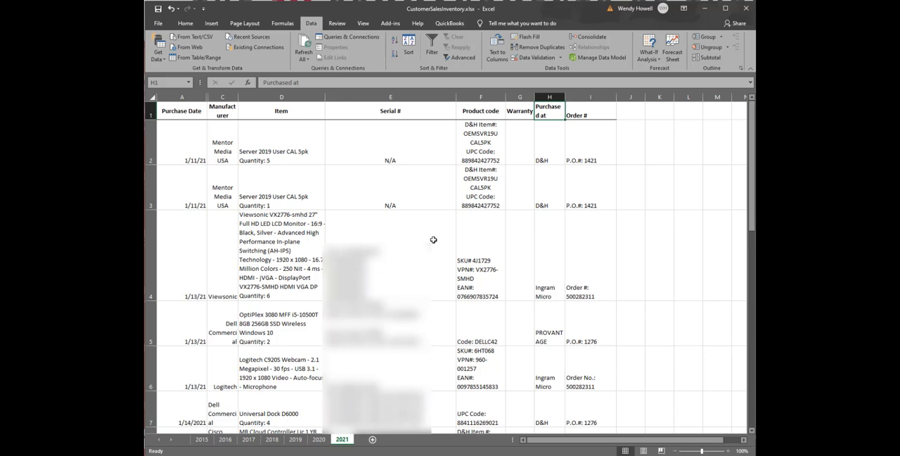
pyautogui.hotkey('ctrl', 'f')
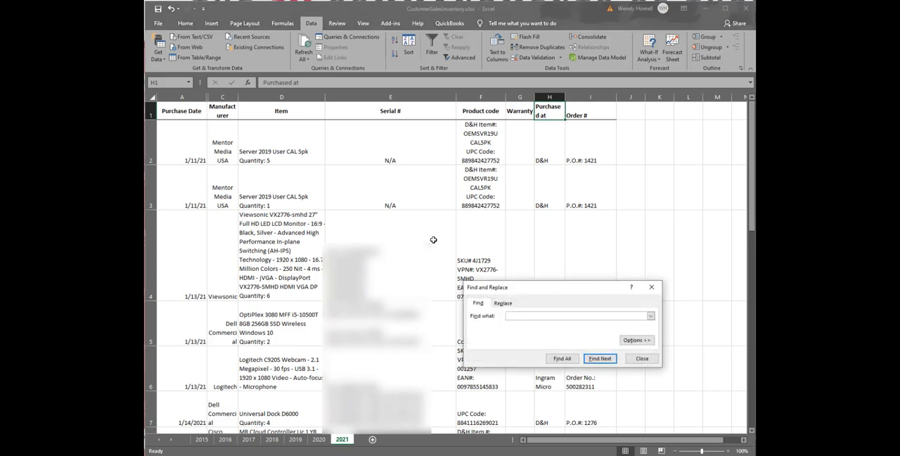
pyautogui.write('VMU190200711')
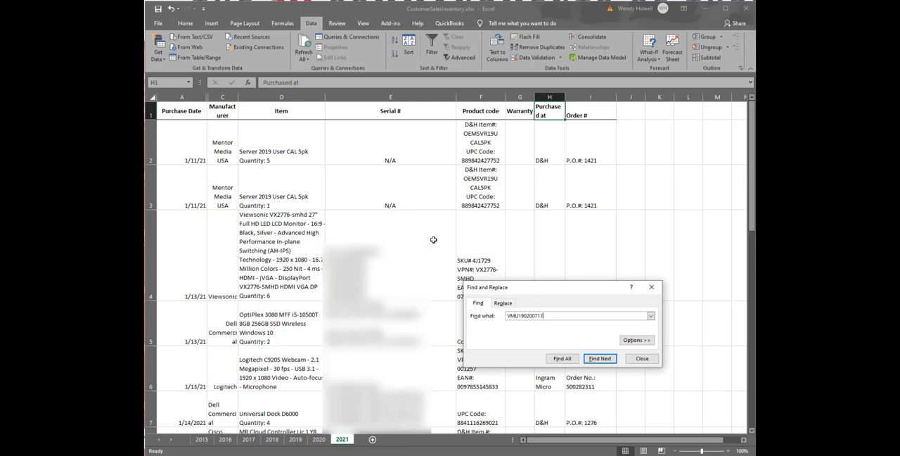
pyautogui.click(600, 359)
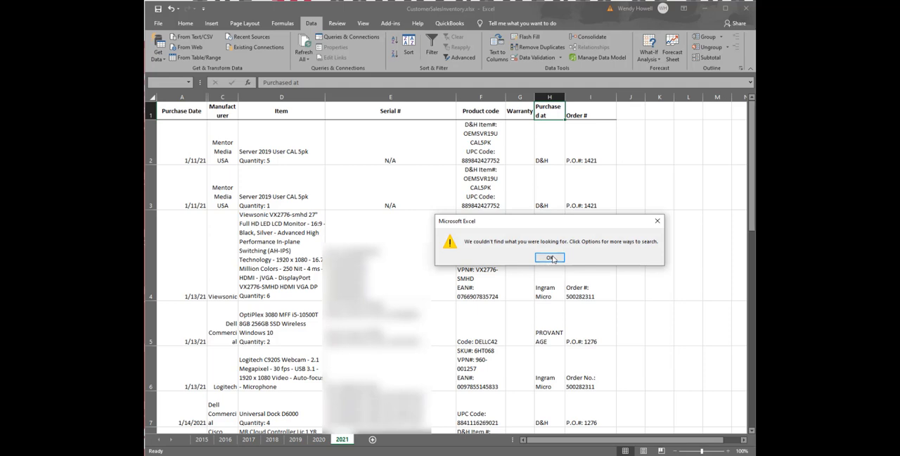
pyautogui.click(549, 258)
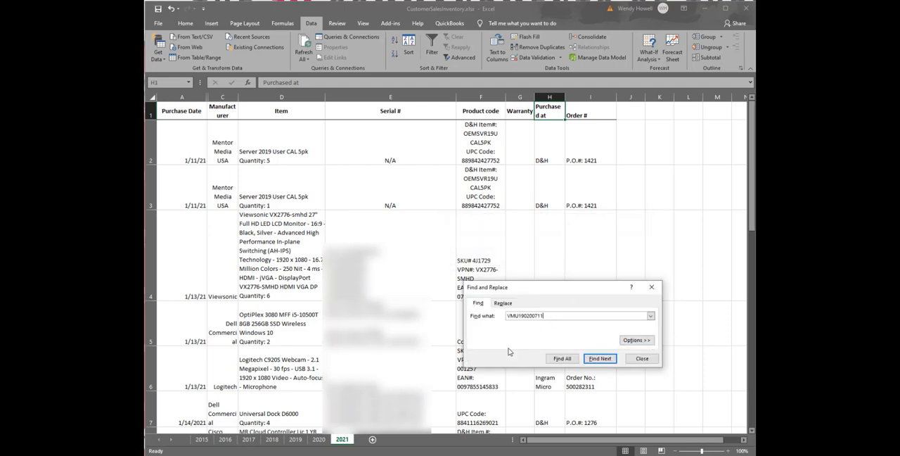
# Widen the search scope to Workbook and find all occurrences of VMU190200711.
pyautogui.click(637, 340)
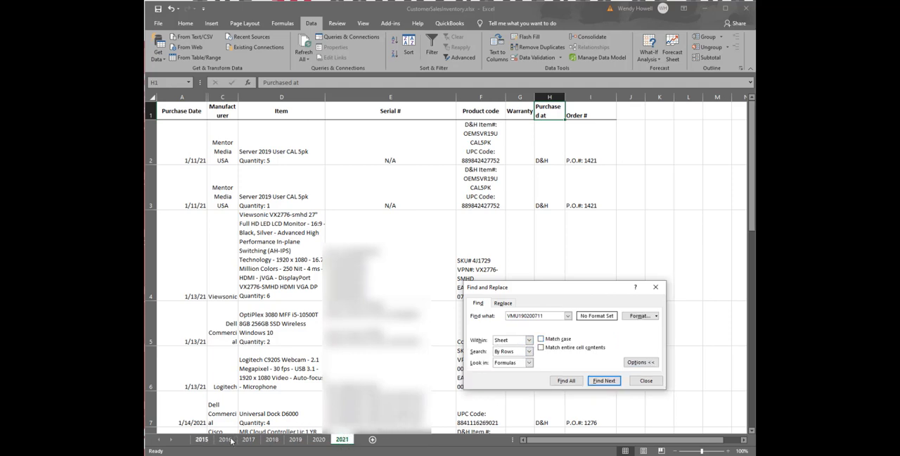
pyautogui.click(530, 340)
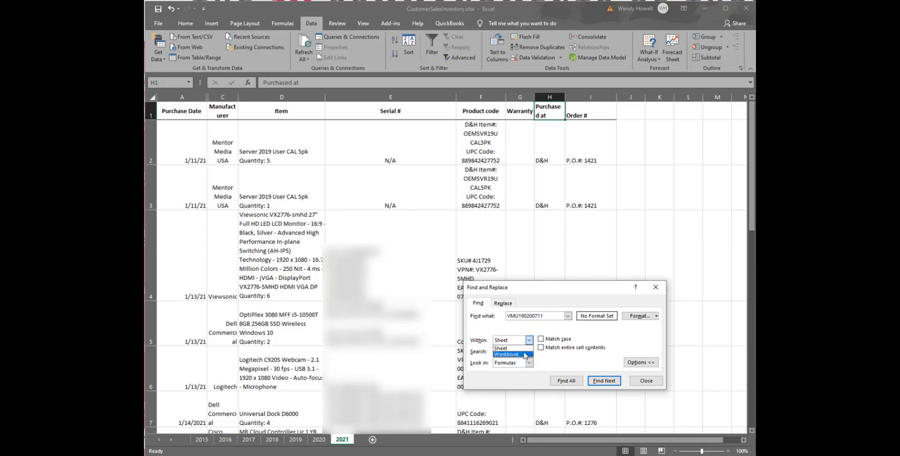
pyautogui.click(508, 354)
pyautogui.click(567, 381)
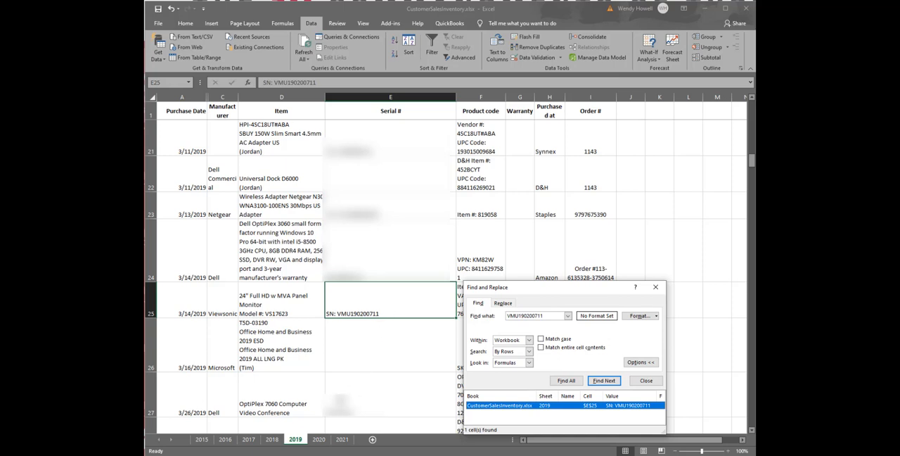
# Return to the 2021 sheet, keep the search scope on Workbook, and close Find and Replace.
pyautogui.click(342, 438)
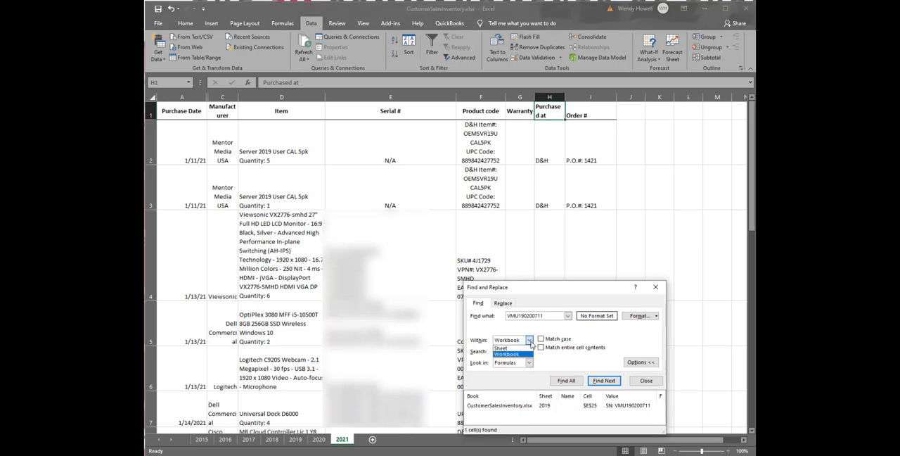
pyautogui.click(530, 341)
pyautogui.click(527, 355)
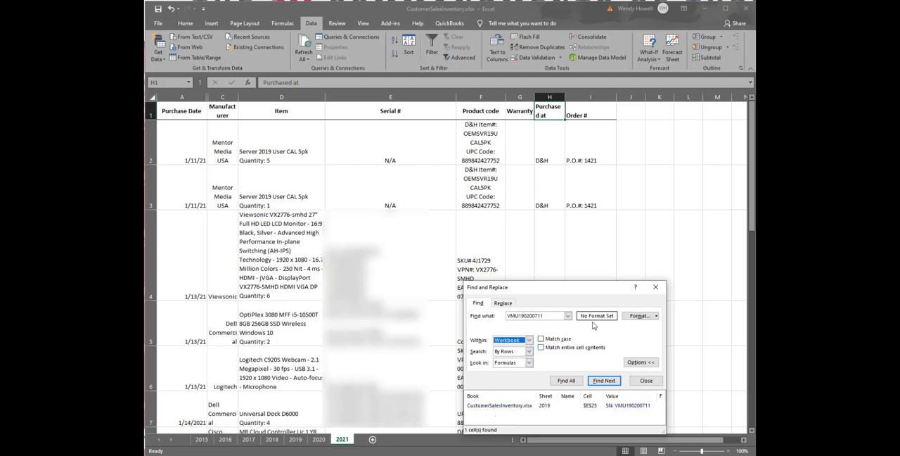
pyautogui.click(656, 287)
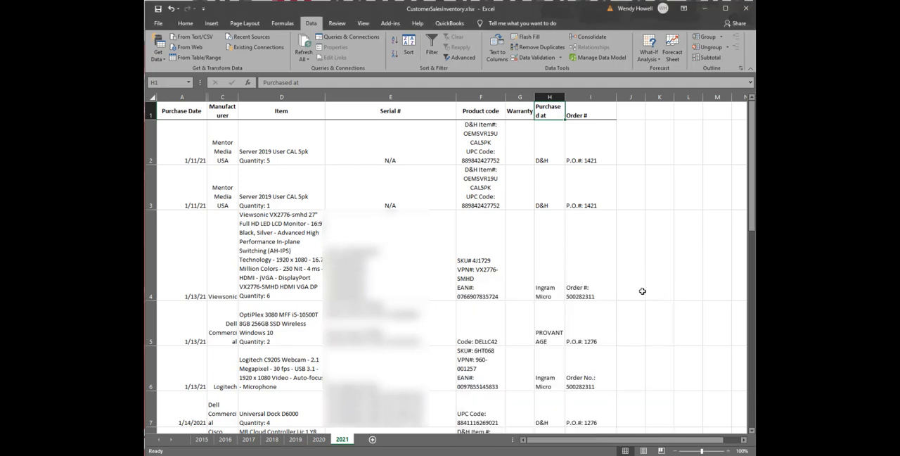
# Filter the 2021 sheet by the Purchased at column so that only D&H rows are listed.
pyautogui.rightClick(555, 111)
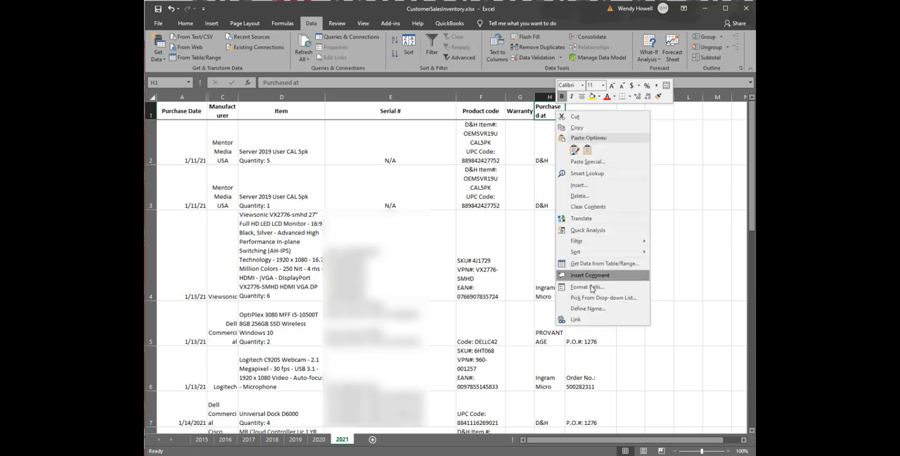
pyautogui.moveTo(600, 243)
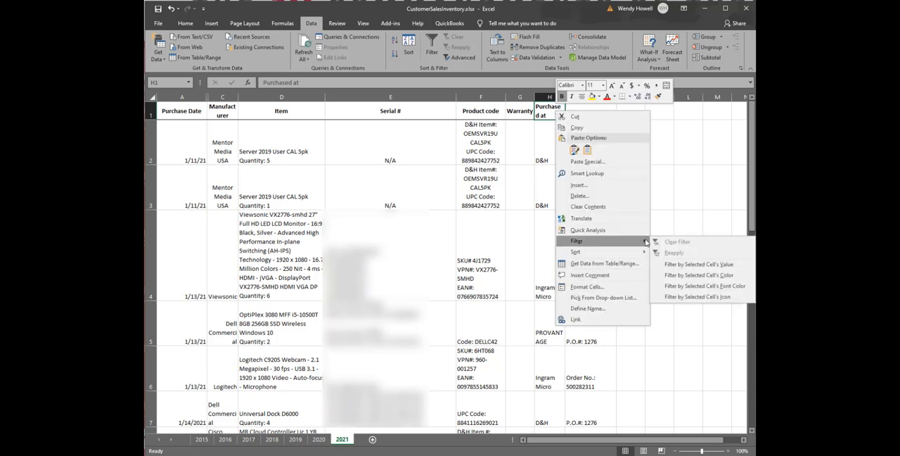
pyautogui.click(701, 265)
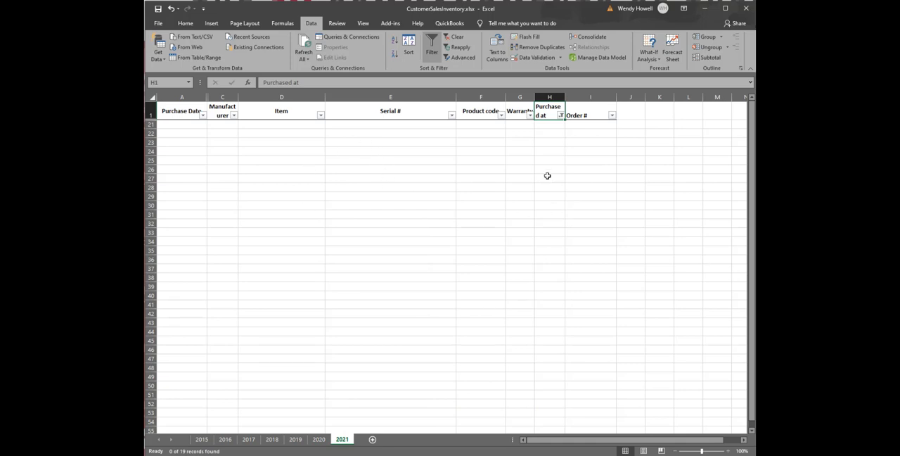
pyautogui.click(560, 116)
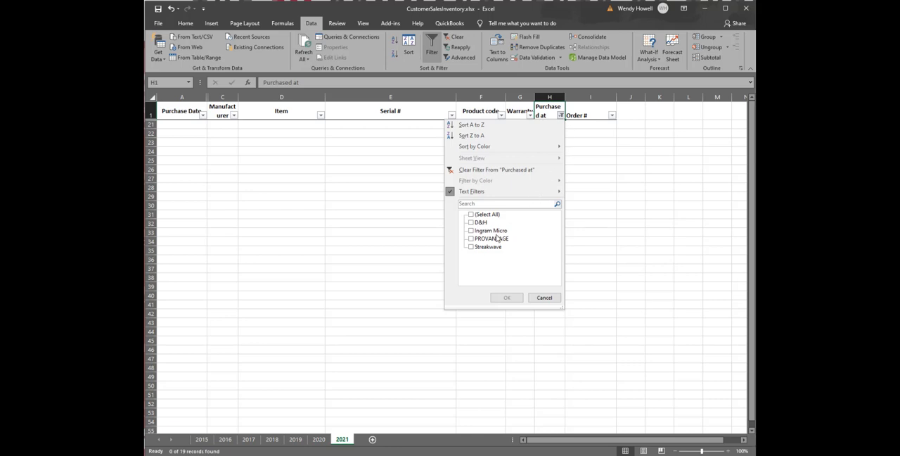
pyautogui.click(483, 223)
pyautogui.click(501, 297)
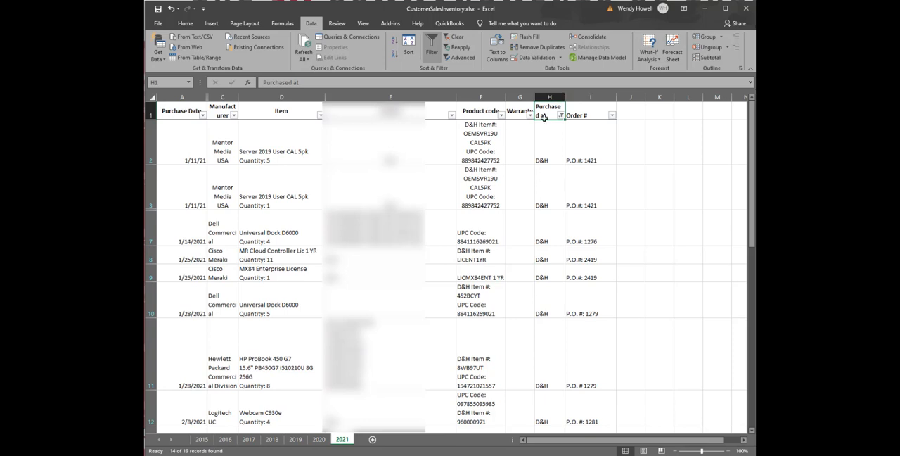
# Turn off filtering on the 2021 sheet and look through the full list of purchases.
pyautogui.click(427, 40)
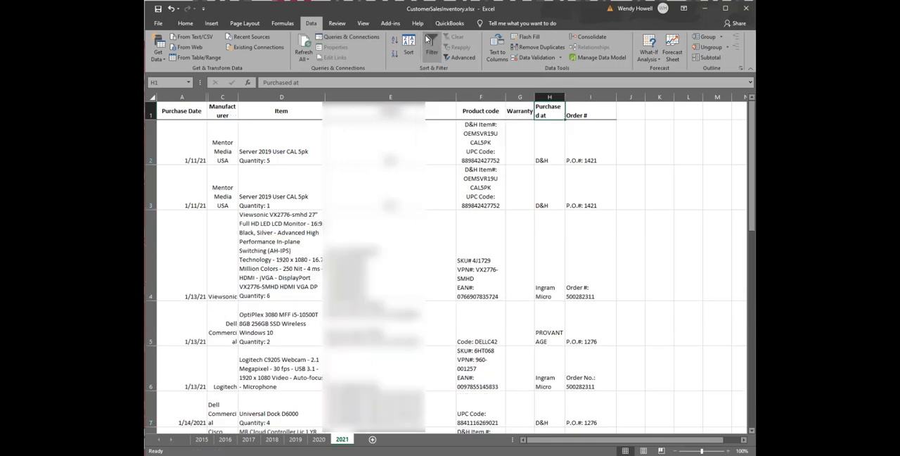
pyautogui.scroll(-2, 527, 249)
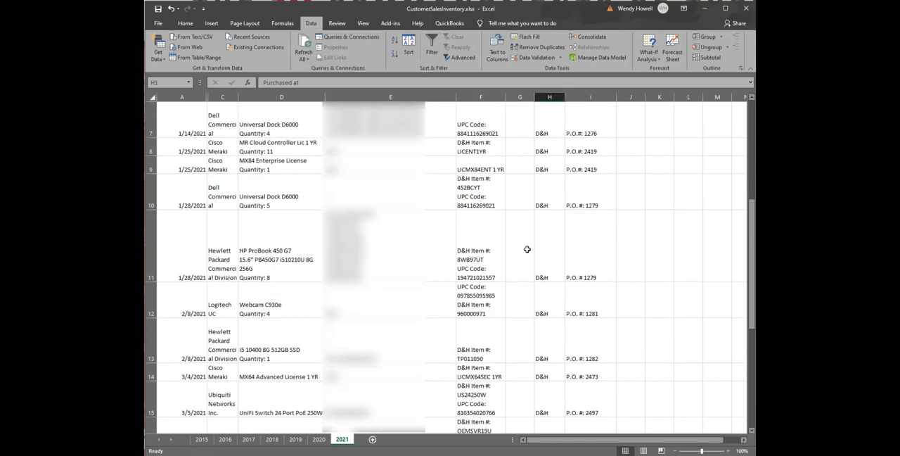
pyautogui.scroll(2, 527, 249)
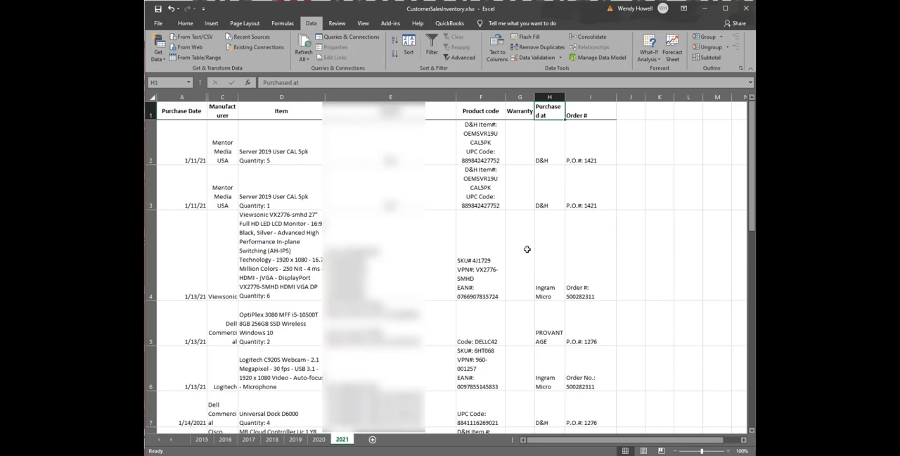
# In the solar usage workbook's Dec sheet, start an AVERAGE formula in D36 with D34 as its first argument.
pyautogui.click(710, 10)
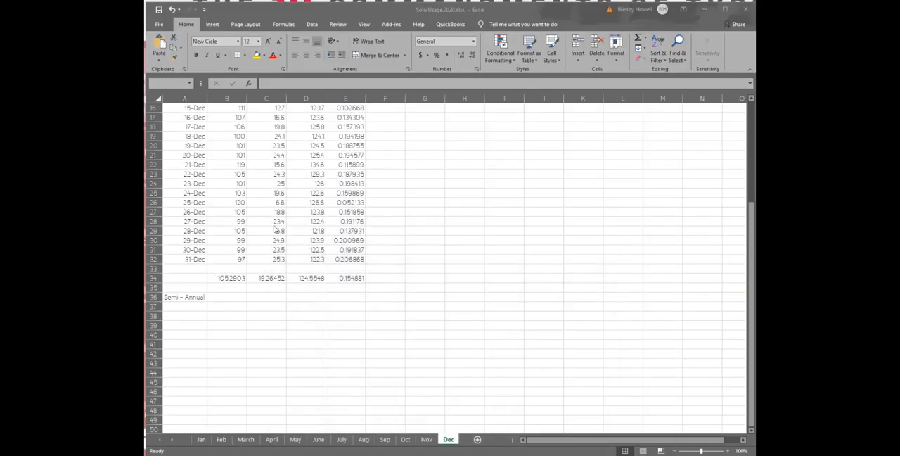
pyautogui.click(333, 293)
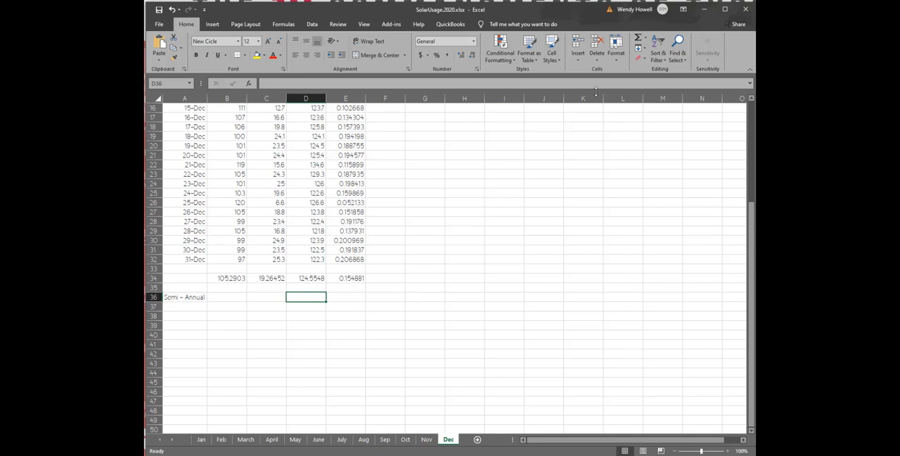
pyautogui.click(645, 40)
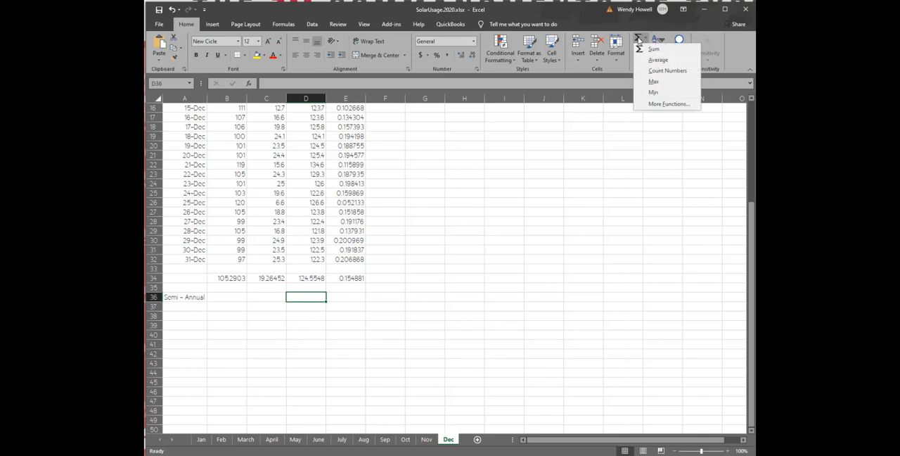
pyautogui.click(658, 60)
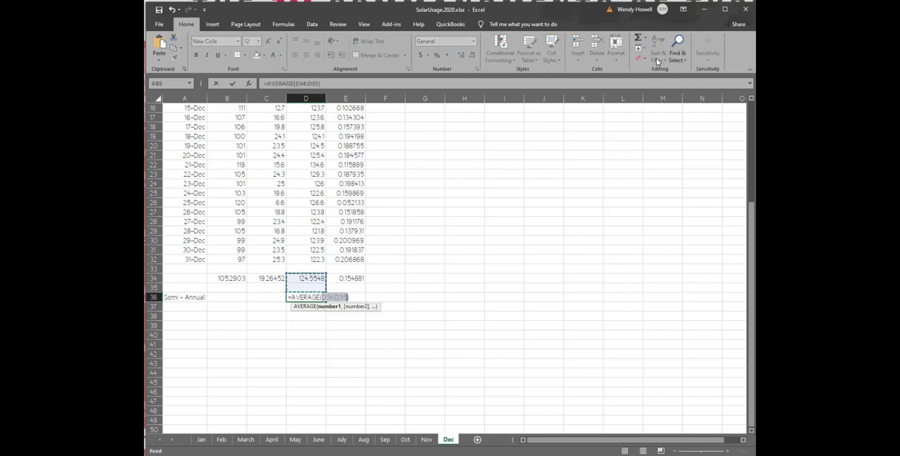
pyautogui.click(301, 278)
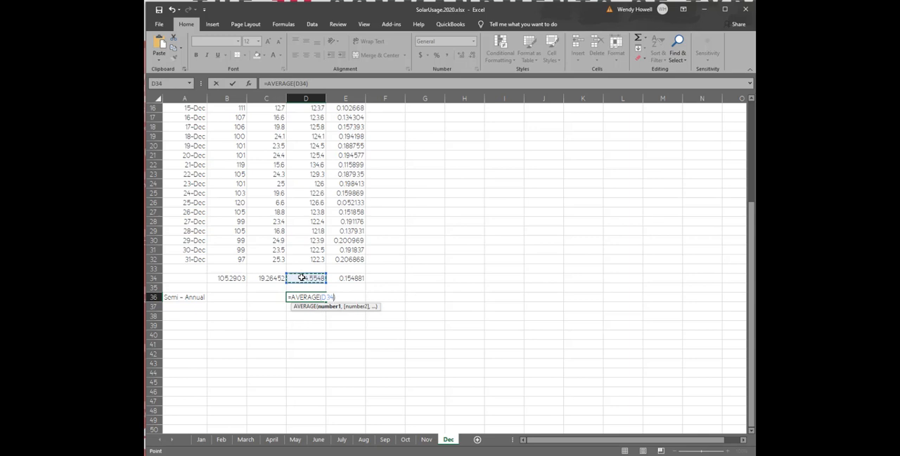
pyautogui.write(',')
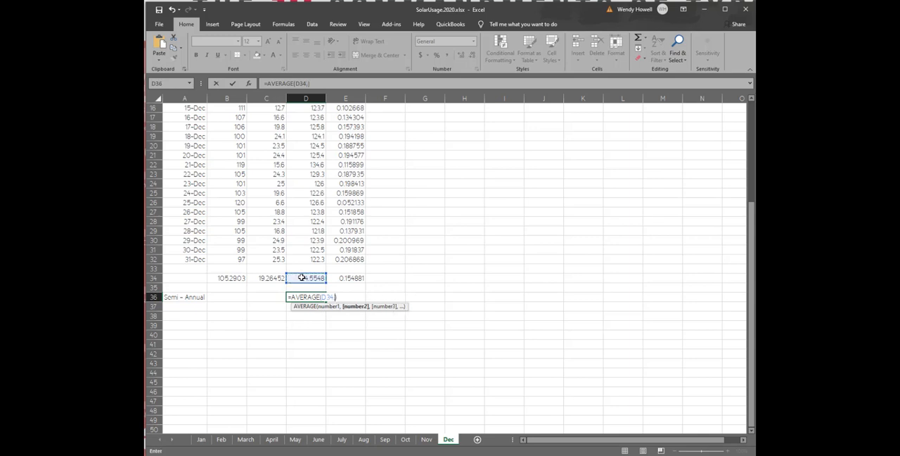
# Add cell D34 of the Nov sheet and cell D34 of the Oct sheet to the AVERAGE formula.
pyautogui.click(427, 441)
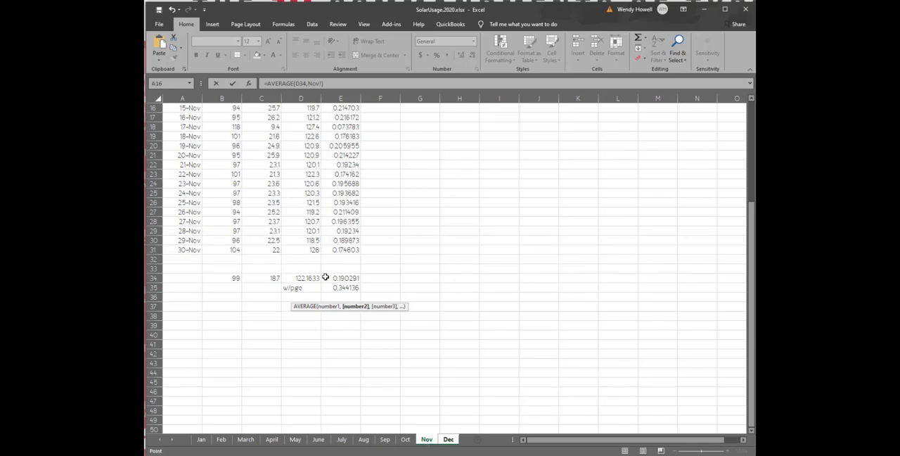
pyautogui.click(316, 276)
pyautogui.write(',')
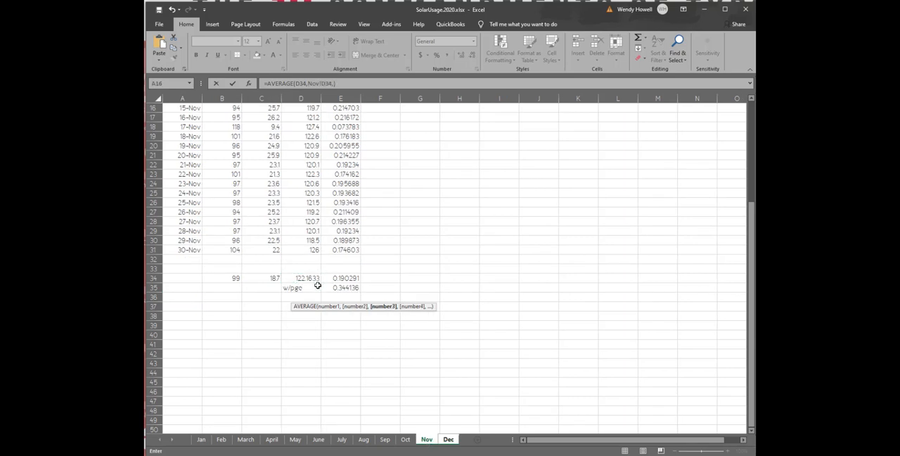
pyautogui.click(405, 439)
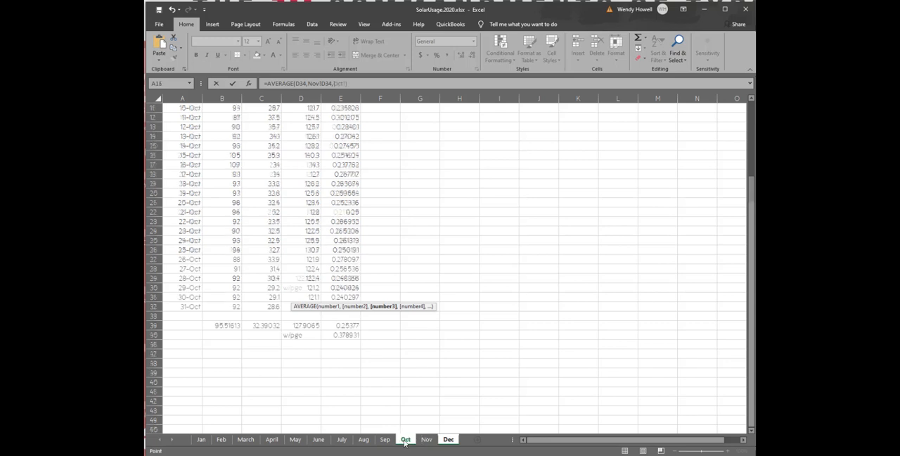
pyautogui.click(315, 325)
pyautogui.write(',')
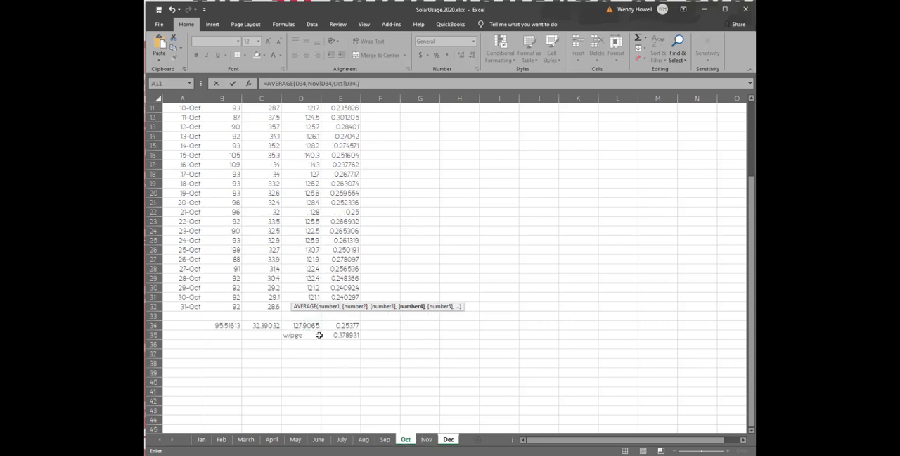
# Add cell D33 of the Sep sheet and cell D33 of the Aug sheet to the AVERAGE formula.
pyautogui.click(385, 440)
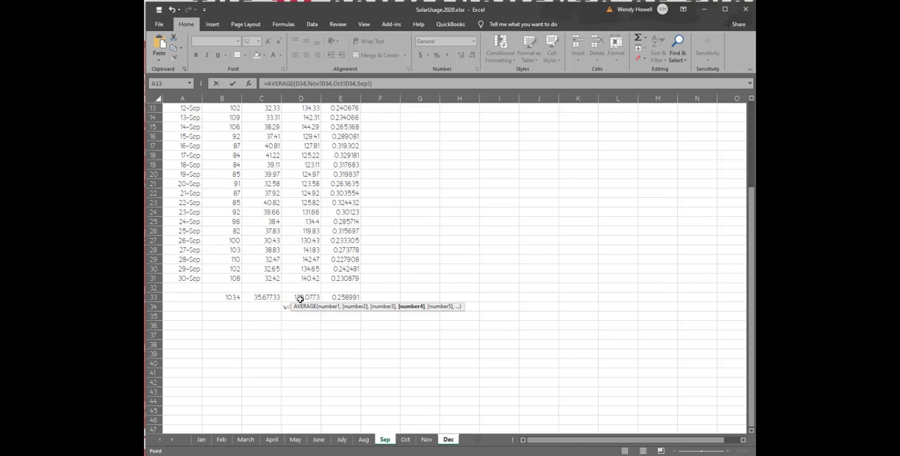
pyautogui.click(301, 298)
pyautogui.write(',')
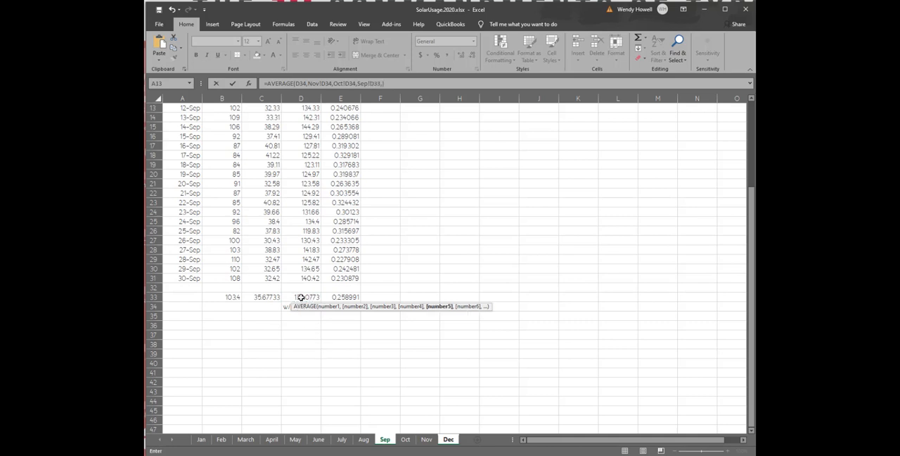
pyautogui.click(363, 440)
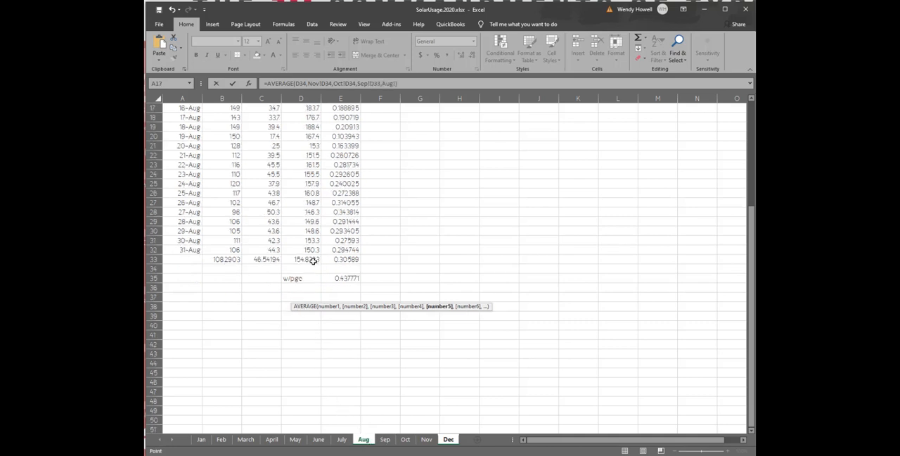
pyautogui.click(313, 260)
pyautogui.write(',')
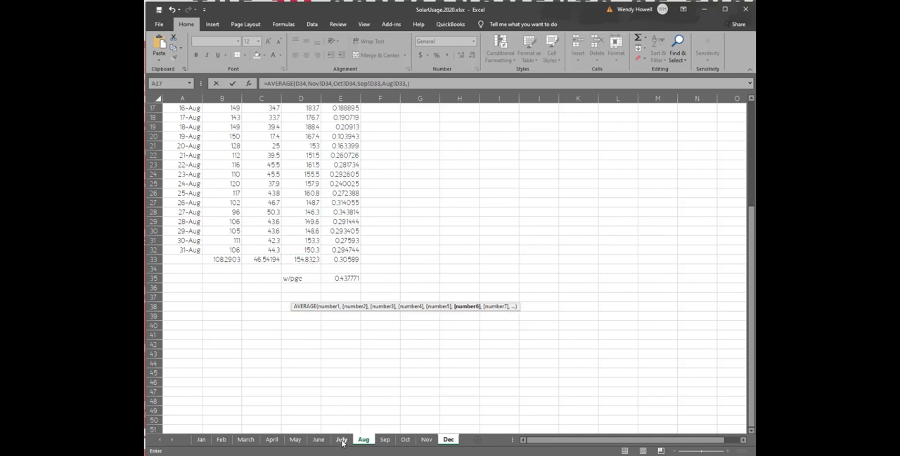
# Complete the AVERAGE formula with cell D33 of the July sheet and select D36 to review it.
pyautogui.click(341, 439)
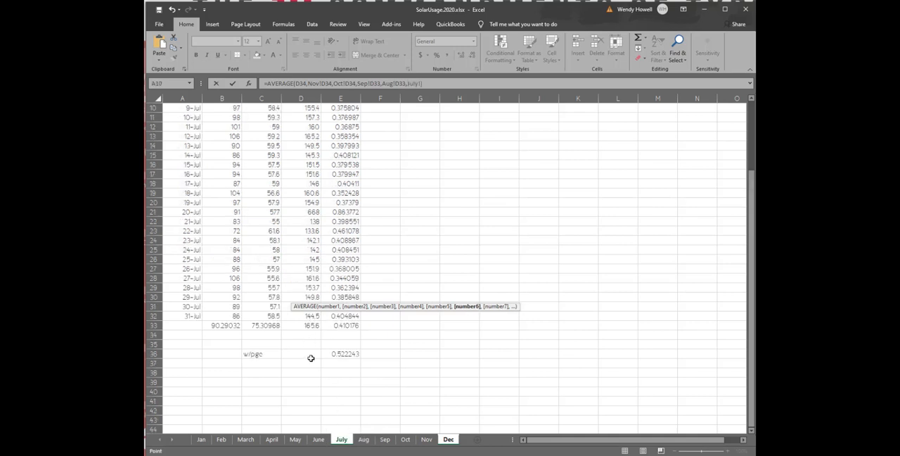
pyautogui.click(310, 326)
pyautogui.press('Return')
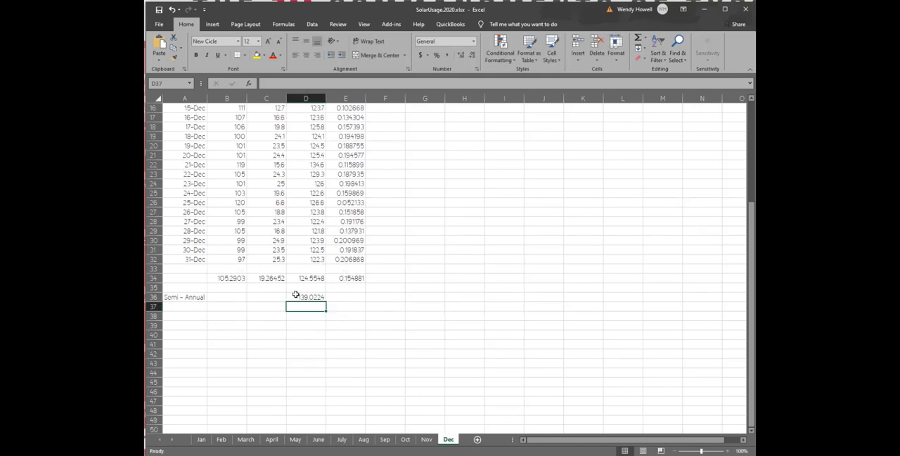
pyautogui.click(296, 298)
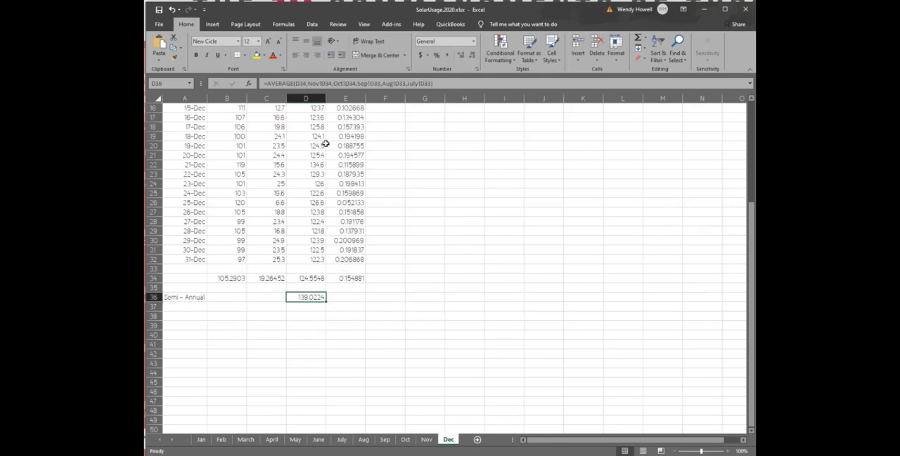